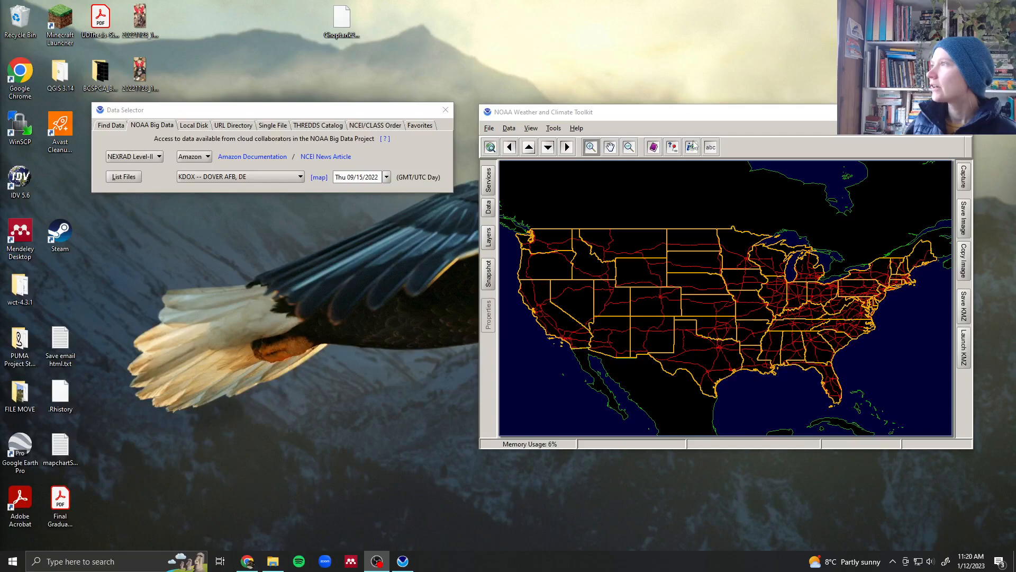
- Arrange the Data Selector and the Weather and Climate Toolkit windows side by side, snapping the toolkit to the screen's right half
{"action": "mouse_move", "coordinate": [679, 117]}
{"action": "left_mouse_down"}
{"action": "mouse_move", "coordinate": [684, 153]}
{"action": "mouse_move", "coordinate": [665, 126]}
{"action": "left_mouse_up"}
{"action": "mouse_move", "coordinate": [308, 109]}
{"action": "left_mouse_down"}
{"action": "mouse_move", "coordinate": [261, 86]}
{"action": "mouse_move", "coordinate": [292, 103]}
{"action": "left_mouse_up"}
{"action": "left_click_drag", "start_coordinate": [655, 127], "coordinate": [1015, 231]}
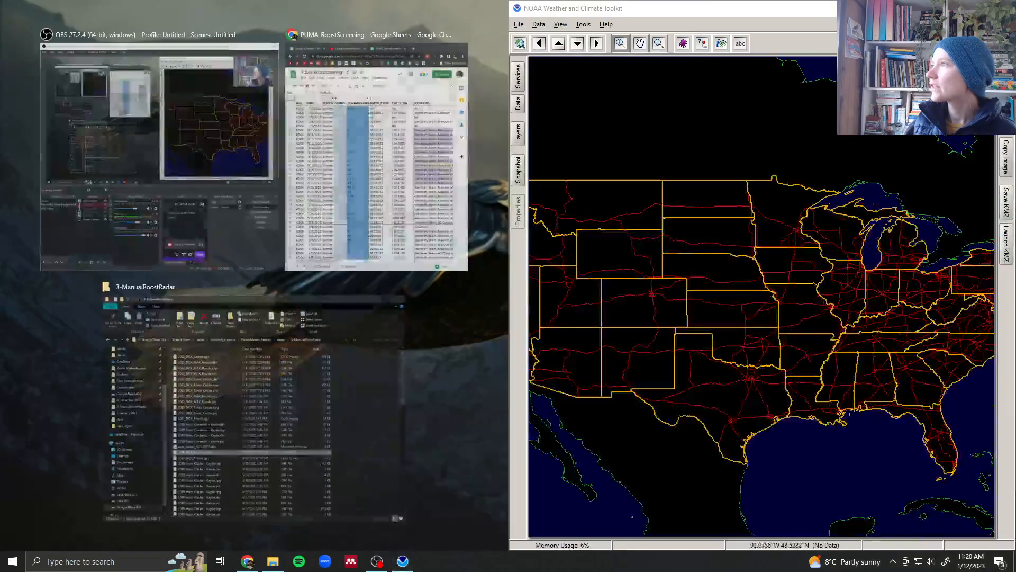
{"action": "left_click", "coordinate": [497, 347]}
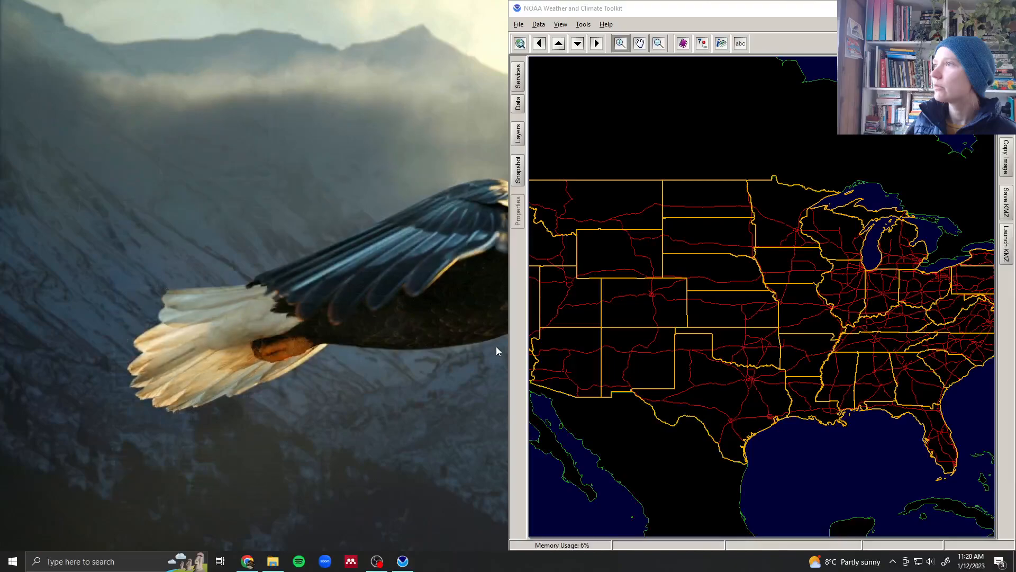
{"action": "left_click_drag", "start_coordinate": [330, 106], "coordinate": [330, 95]}
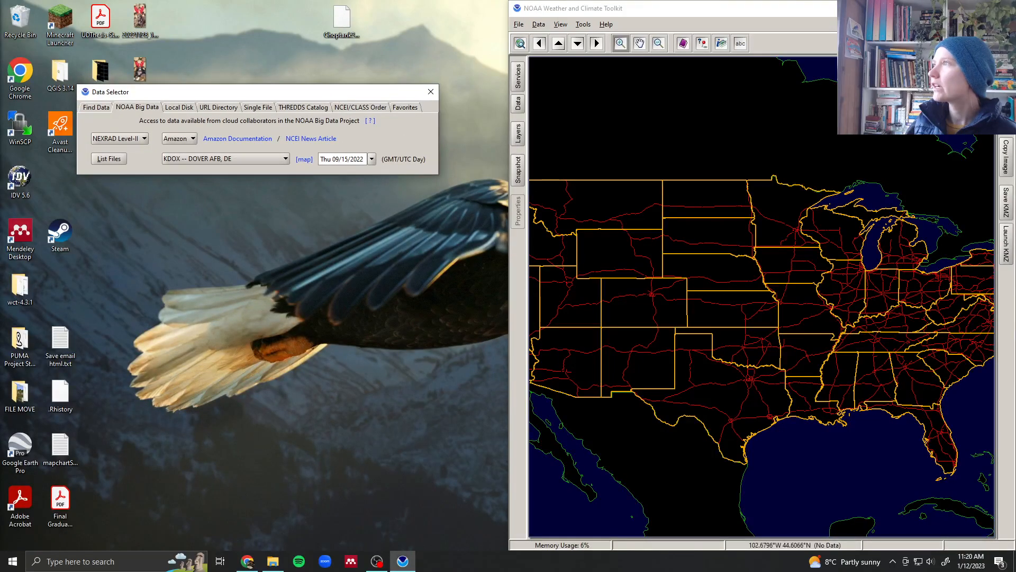
- Examine the map around Delaware and the Chesapeake Bay region
{"action": "left_click", "coordinate": [639, 45]}
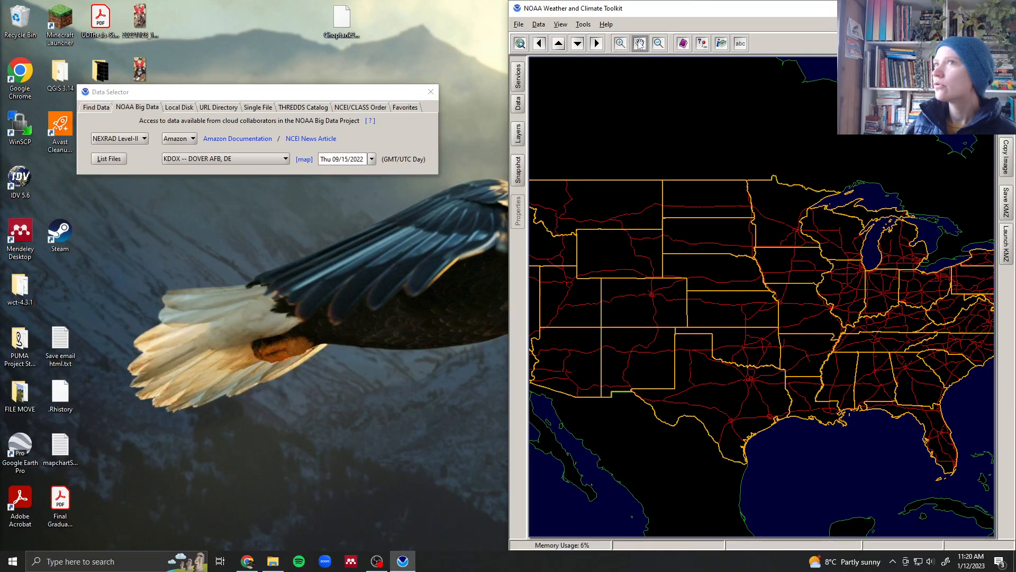
{"action": "left_click_drag", "start_coordinate": [935, 345], "coordinate": [688, 356]}
{"action": "scroll", "coordinate": [764, 337], "scroll_direction": "up", "scroll_amount": 2}
{"action": "scroll", "coordinate": [763, 337], "scroll_direction": "up", "scroll_amount": 4}
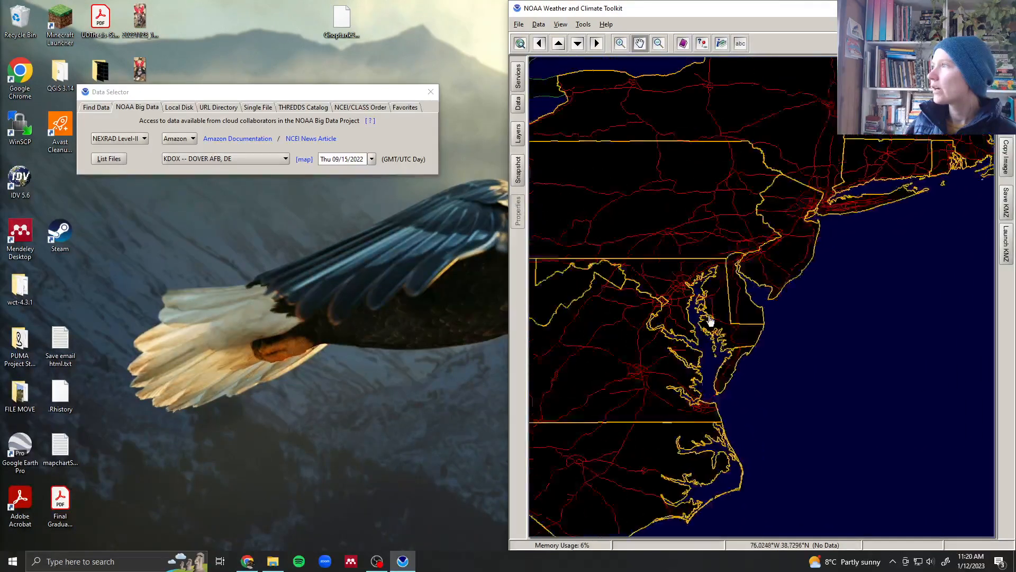
{"action": "left_click_drag", "start_coordinate": [731, 377], "coordinate": [774, 339]}
- Set the NOAA Big Data date to 08/09/2022 for KDOX -- DOVER AFB, DE and list the files
{"action": "left_click_drag", "start_coordinate": [247, 96], "coordinate": [271, 112]}
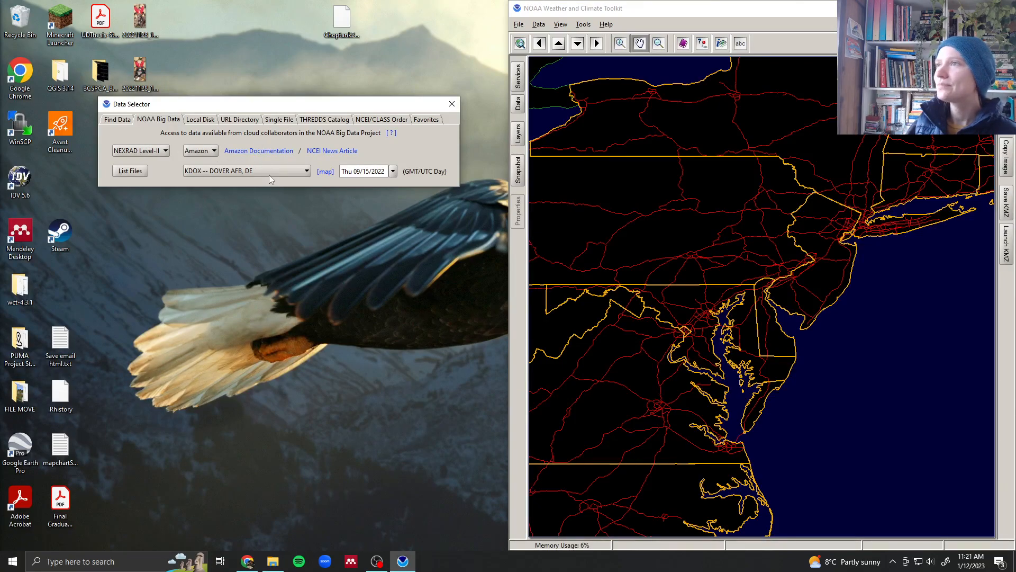
{"action": "left_click", "coordinate": [392, 171]}
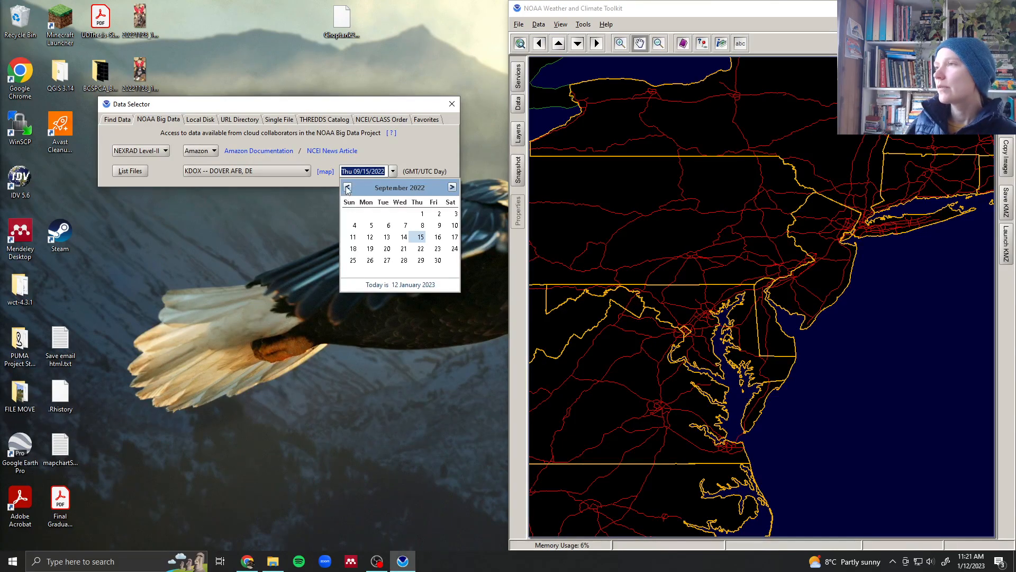
{"action": "left_click", "coordinate": [347, 187]}
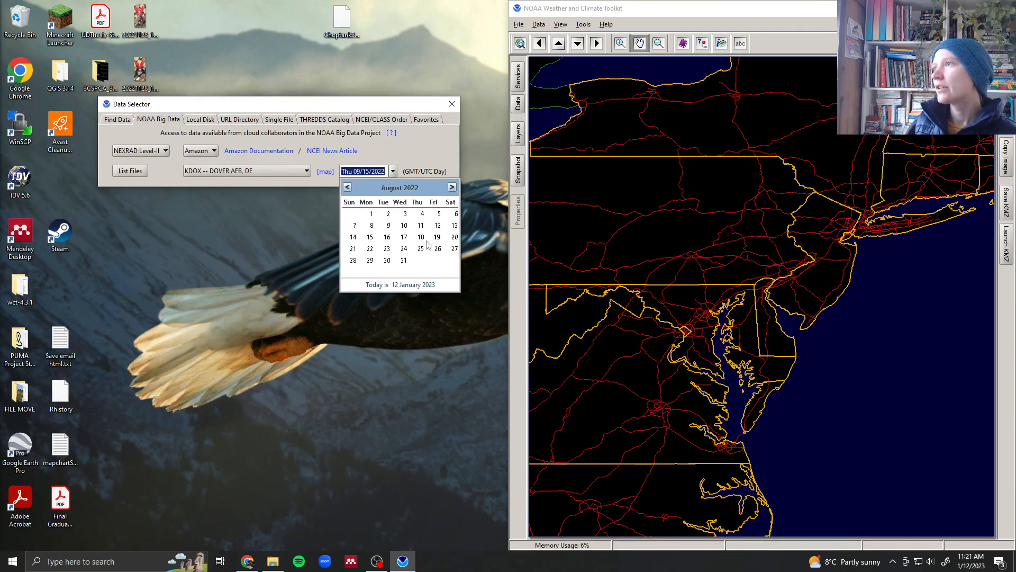
{"action": "left_click", "coordinate": [387, 226]}
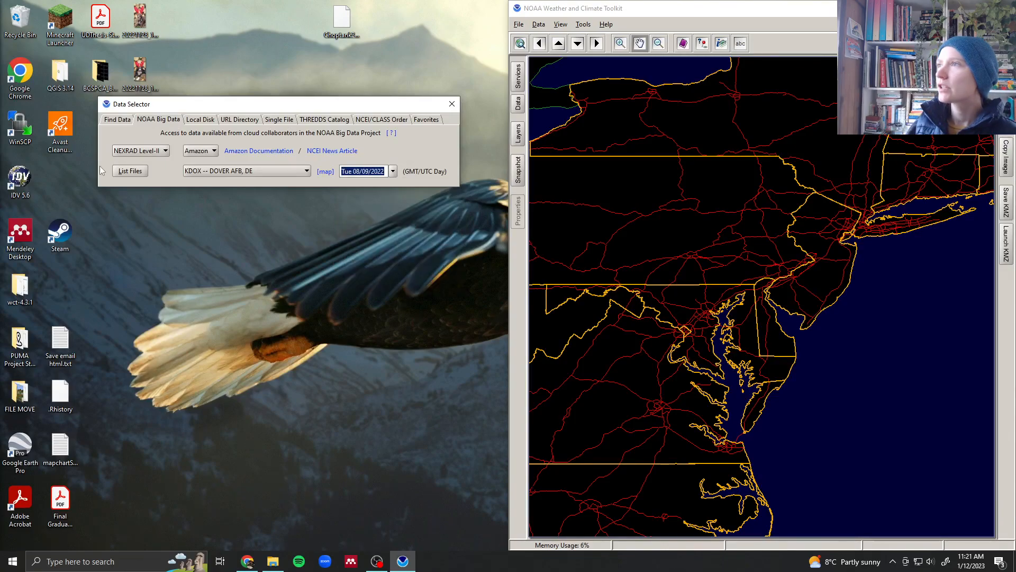
{"action": "left_click", "coordinate": [133, 176]}
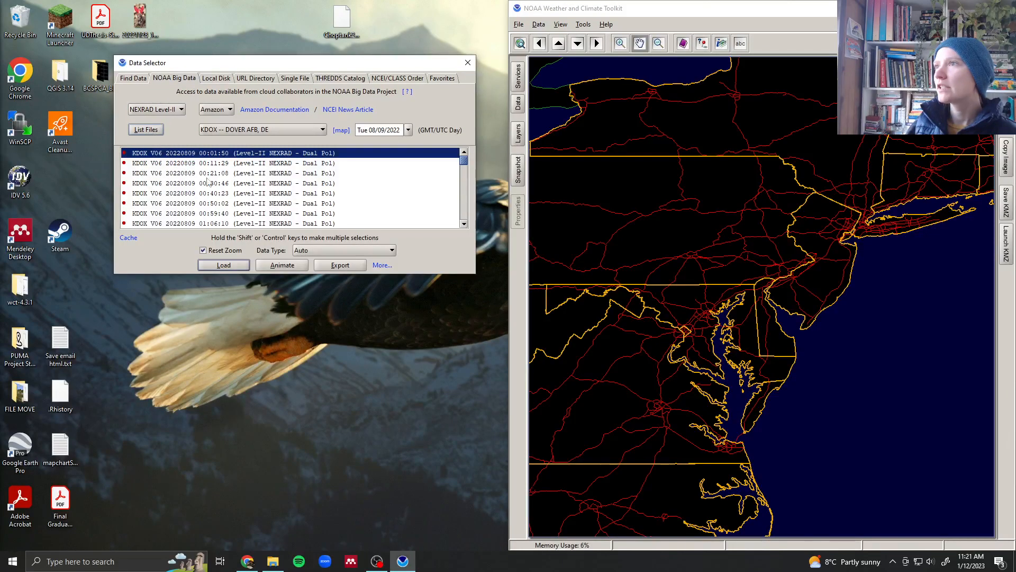
- Browse the list of KDOX radar scans for August 9, 2022
{"action": "scroll", "coordinate": [234, 202], "scroll_direction": "down", "scroll_amount": 6}
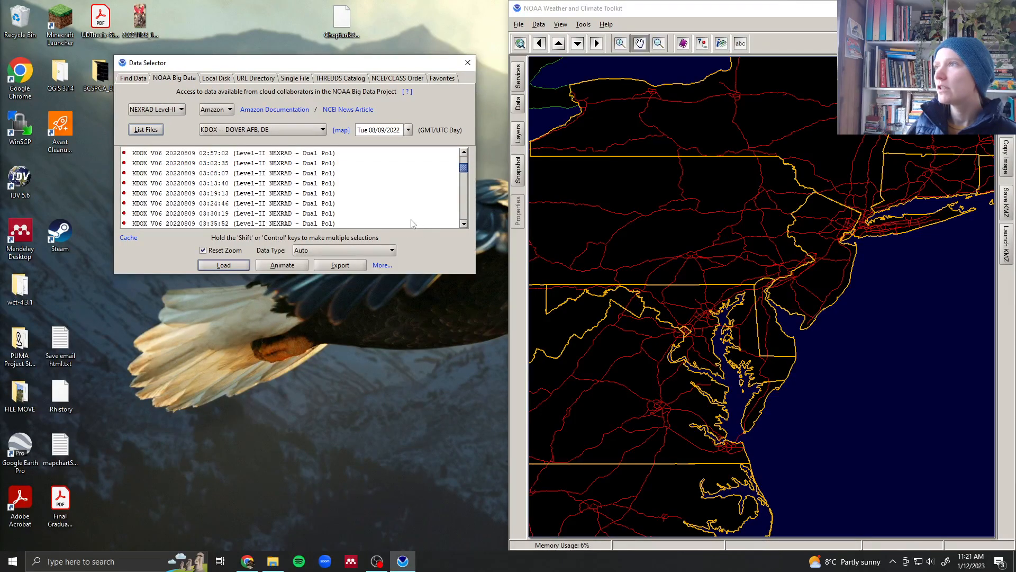
{"action": "scroll", "coordinate": [406, 214], "scroll_direction": "up", "scroll_amount": 6}
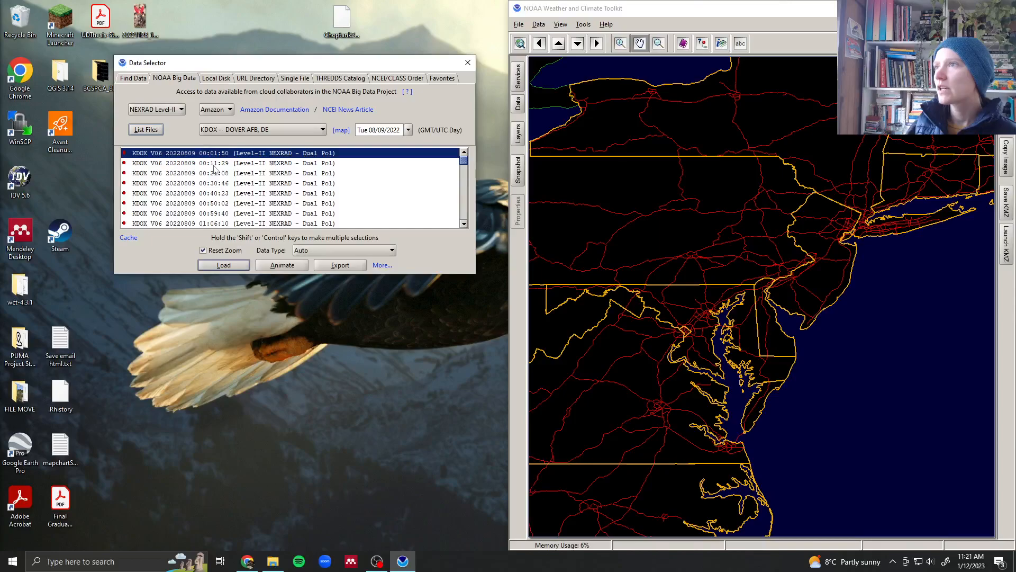
{"action": "scroll", "coordinate": [218, 165], "scroll_direction": "down", "scroll_amount": 6}
{"action": "scroll", "coordinate": [221, 170], "scroll_direction": "up", "scroll_amount": 6}
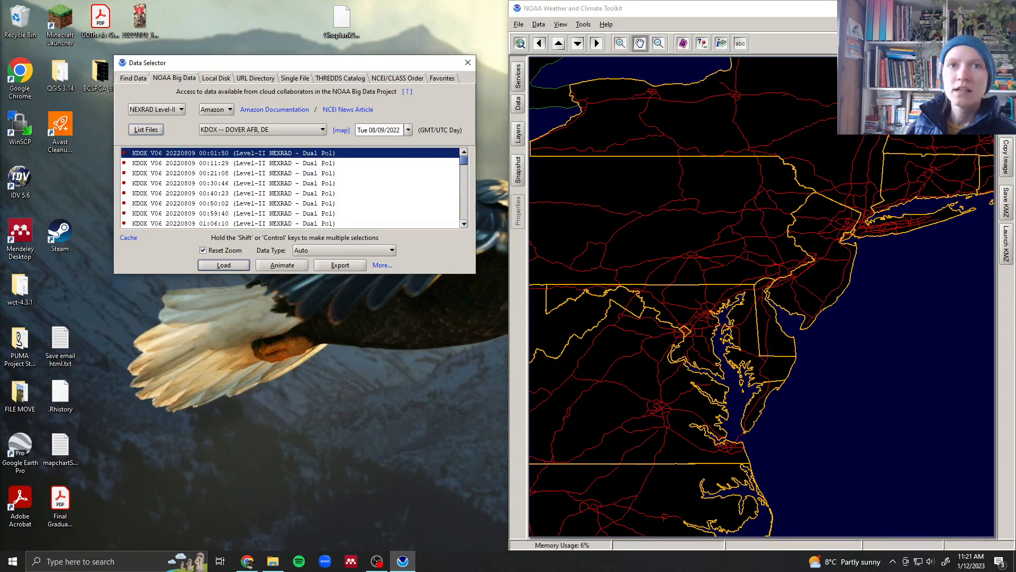
{"action": "left_click", "coordinate": [247, 561]}
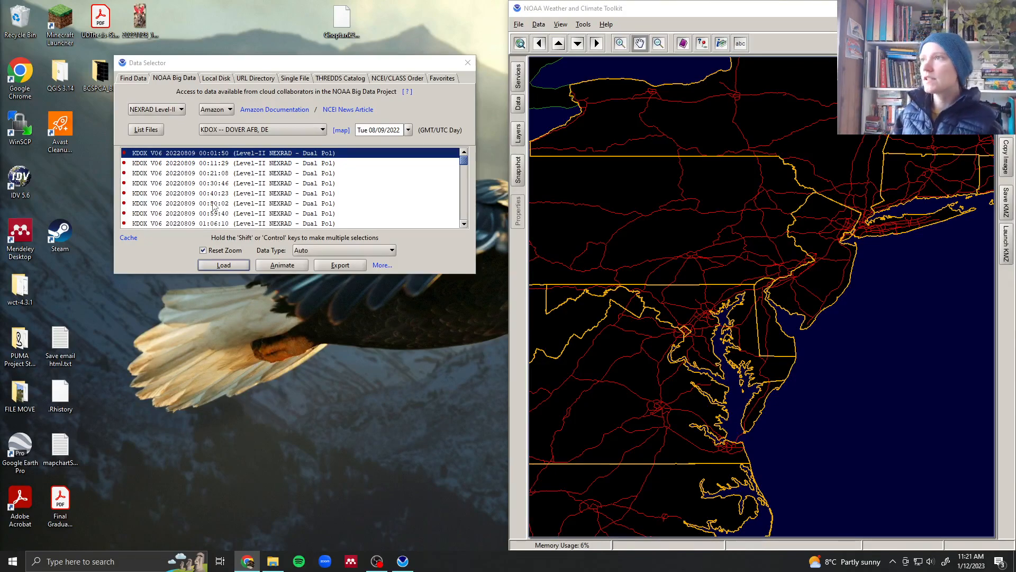
{"action": "scroll", "coordinate": [213, 206], "scroll_direction": "down", "scroll_amount": 6}
{"action": "scroll", "coordinate": [213, 206], "scroll_direction": "down", "scroll_amount": 12}
{"action": "scroll", "coordinate": [214, 206], "scroll_direction": "down", "scroll_amount": 6}
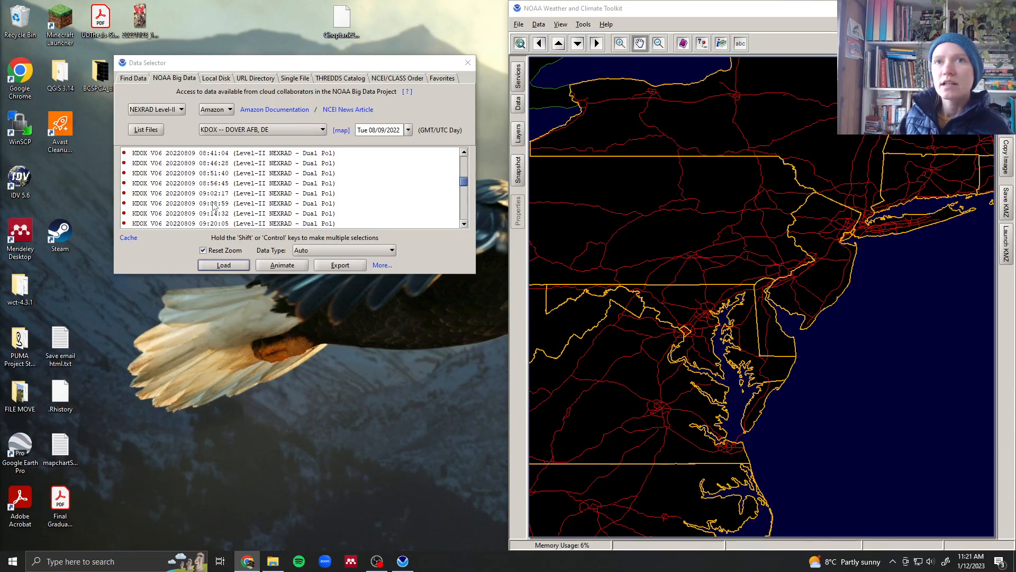
- Select the range of scans from 09:08:59 to 11:00:42 in the file list
{"action": "left_click", "coordinate": [212, 204]}
{"action": "scroll", "coordinate": [222, 207], "scroll_direction": "down", "scroll_amount": 4}
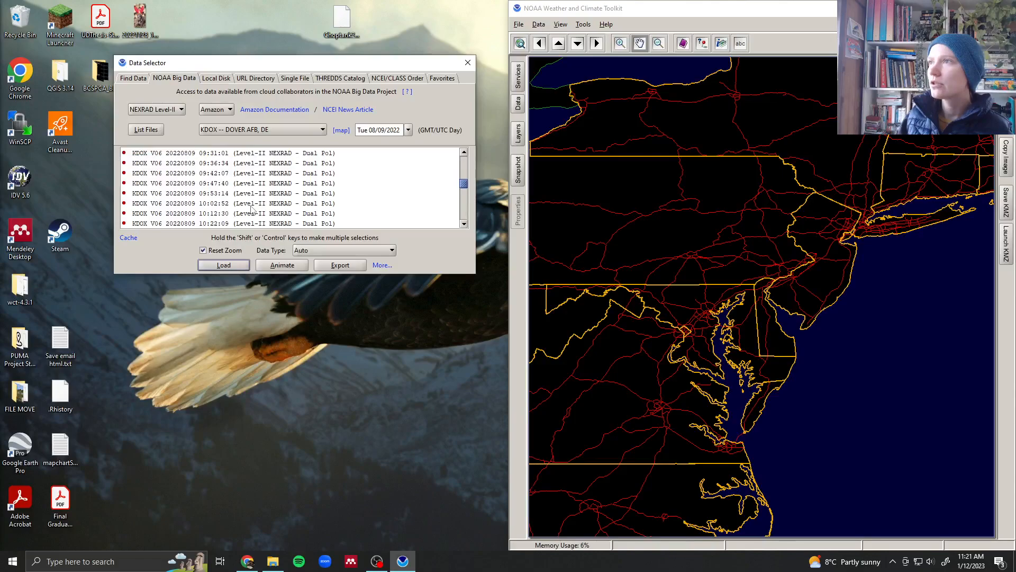
{"action": "scroll", "coordinate": [251, 211], "scroll_direction": "down", "scroll_amount": 2}
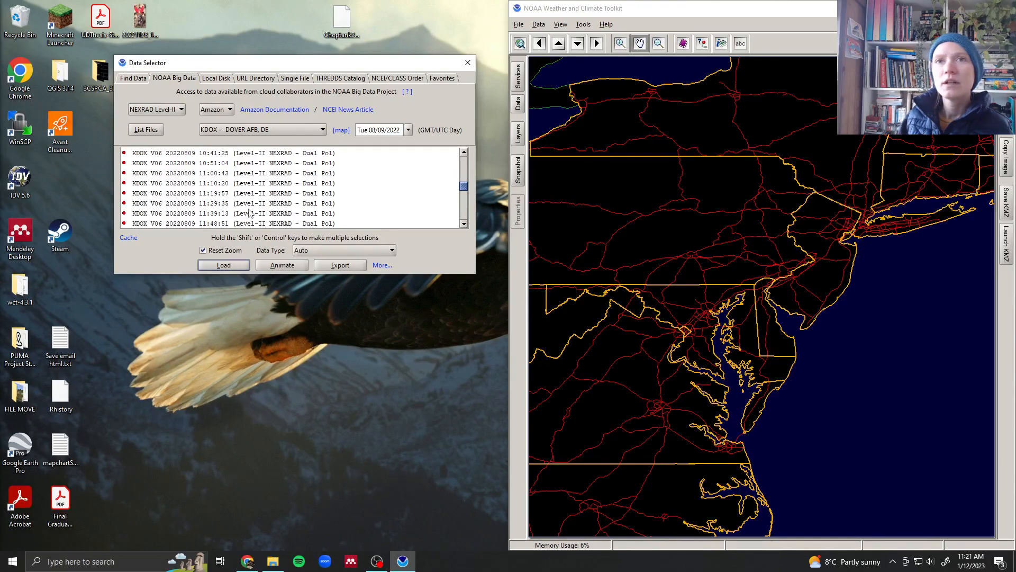
{"action": "left_click", "coordinate": [212, 185], "text": "shift"}
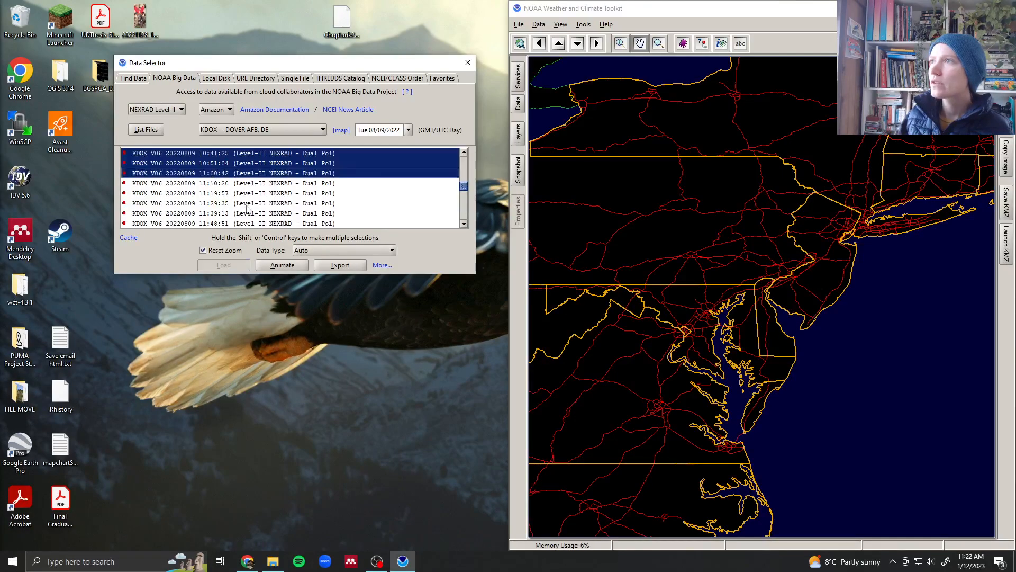
{"action": "scroll", "coordinate": [246, 208], "scroll_direction": "up", "scroll_amount": 5}
{"action": "scroll", "coordinate": [247, 209], "scroll_direction": "down", "scroll_amount": 1}
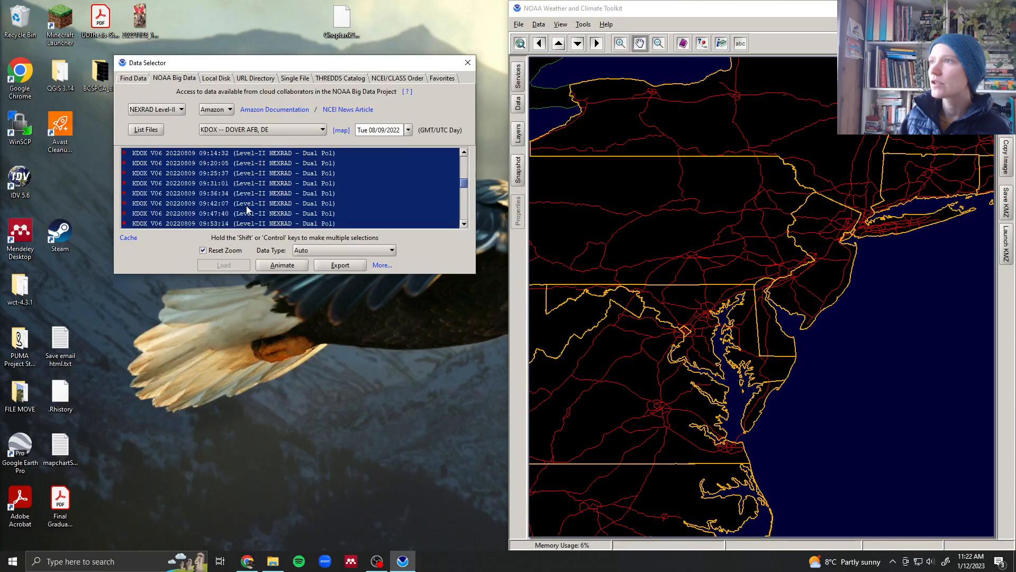
{"action": "scroll", "coordinate": [247, 209], "scroll_direction": "up", "scroll_amount": 1}
{"action": "scroll", "coordinate": [246, 209], "scroll_direction": "down", "scroll_amount": 3}
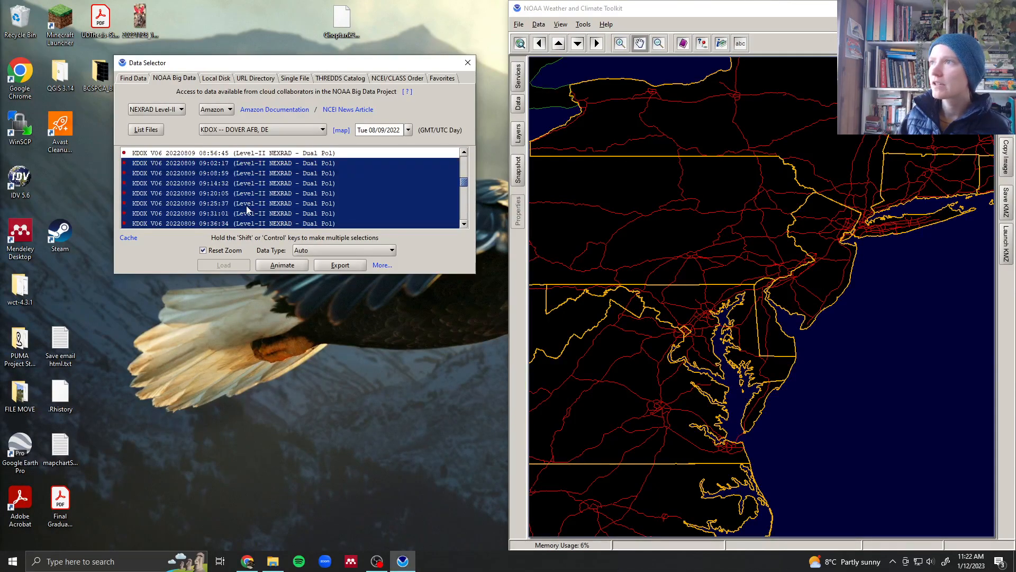
{"action": "scroll", "coordinate": [247, 209], "scroll_direction": "down", "scroll_amount": 2}
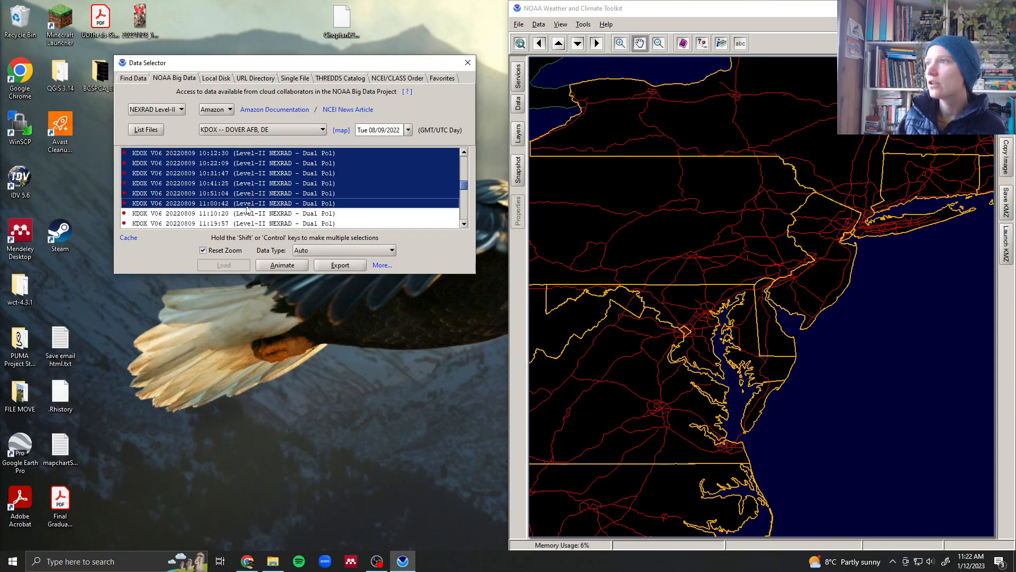
- Animate the selected scans using the Load animation type
{"action": "left_click", "coordinate": [300, 266]}
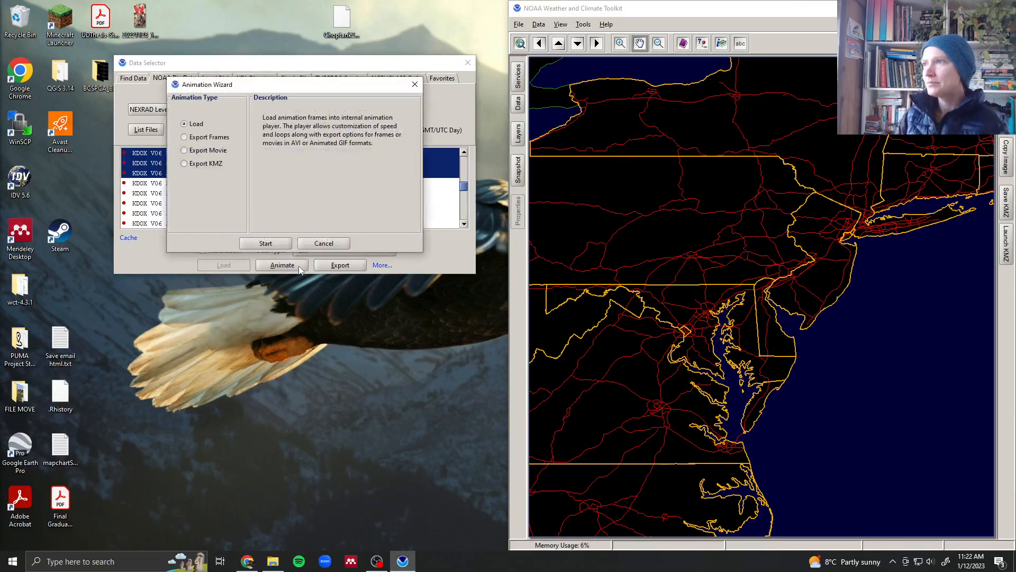
{"action": "left_click", "coordinate": [284, 245]}
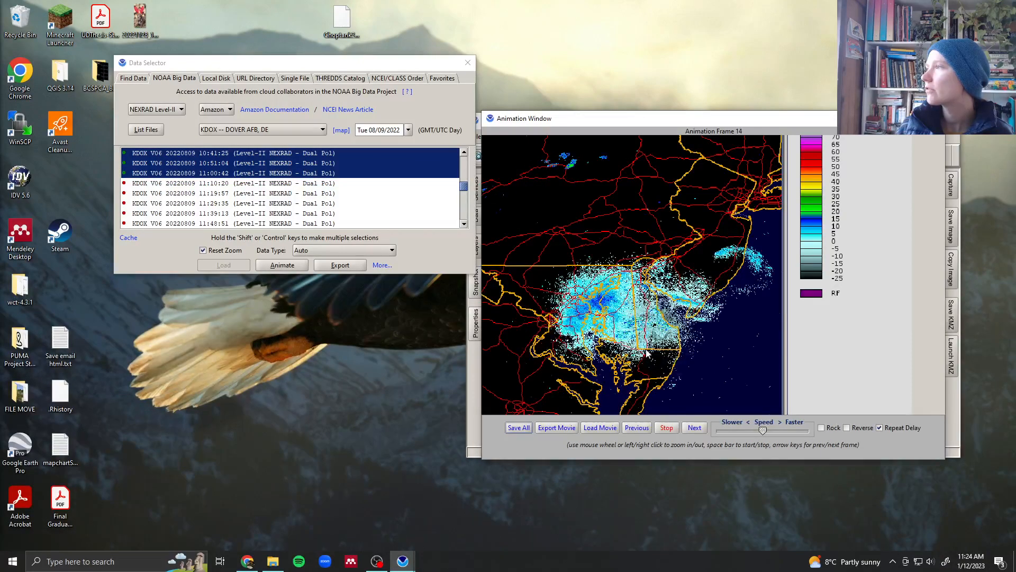
- Stop the animation playback and close the animation window
{"action": "left_click", "coordinate": [668, 430]}
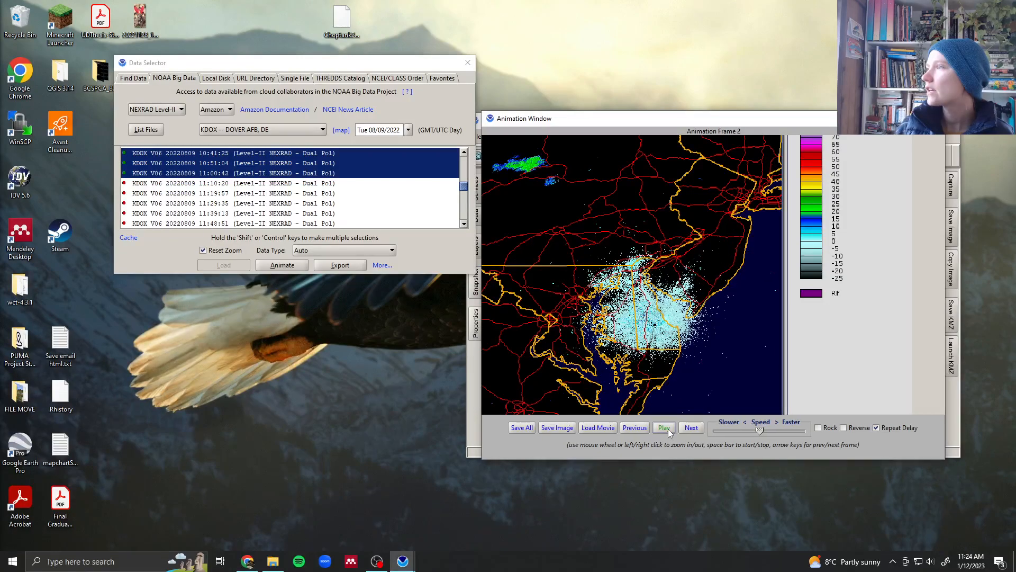
{"action": "left_click_drag", "start_coordinate": [791, 119], "coordinate": [540, 171]}
{"action": "left_click", "coordinate": [686, 171]}
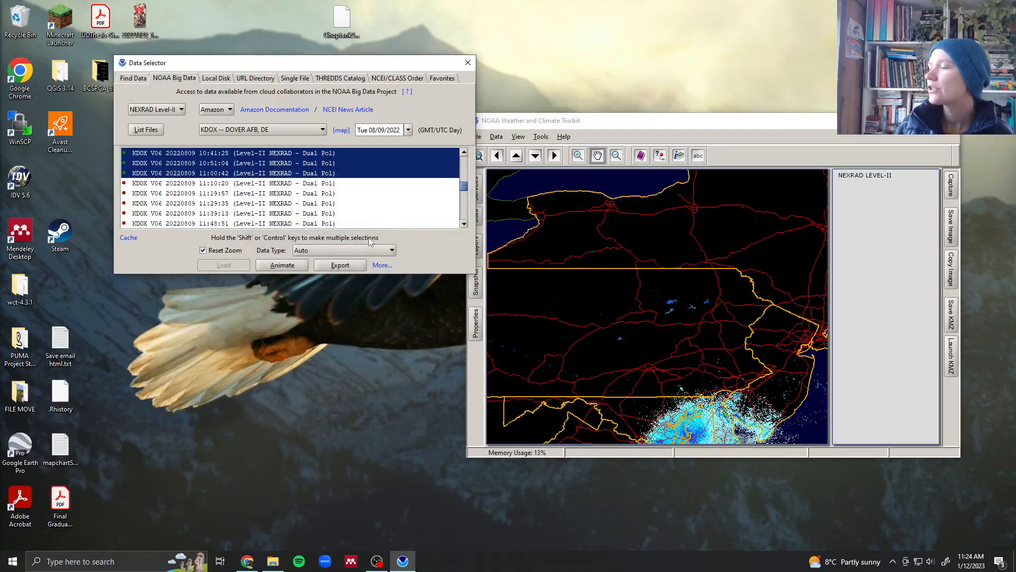
- Try exporting the selected scans with output format Native Format (simple copy)
{"action": "left_click", "coordinate": [342, 269]}
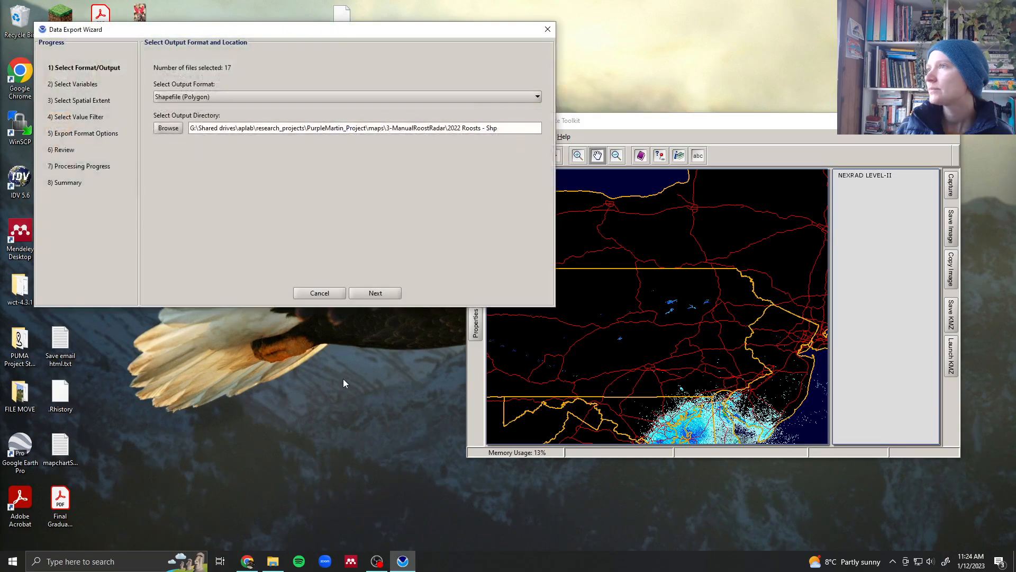
{"action": "left_click_drag", "start_coordinate": [263, 36], "coordinate": [312, 165]}
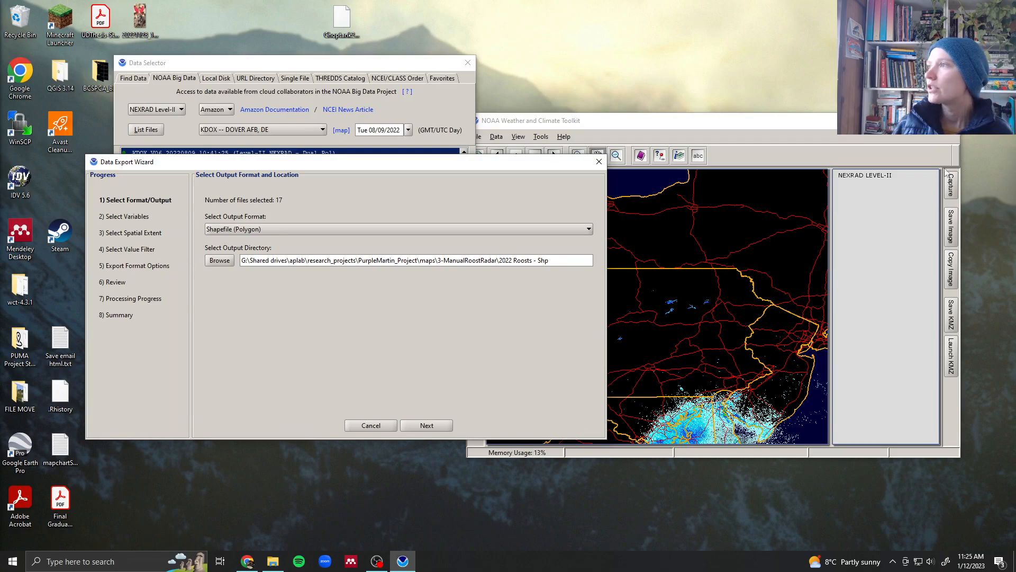
{"action": "left_click", "coordinate": [510, 230]}
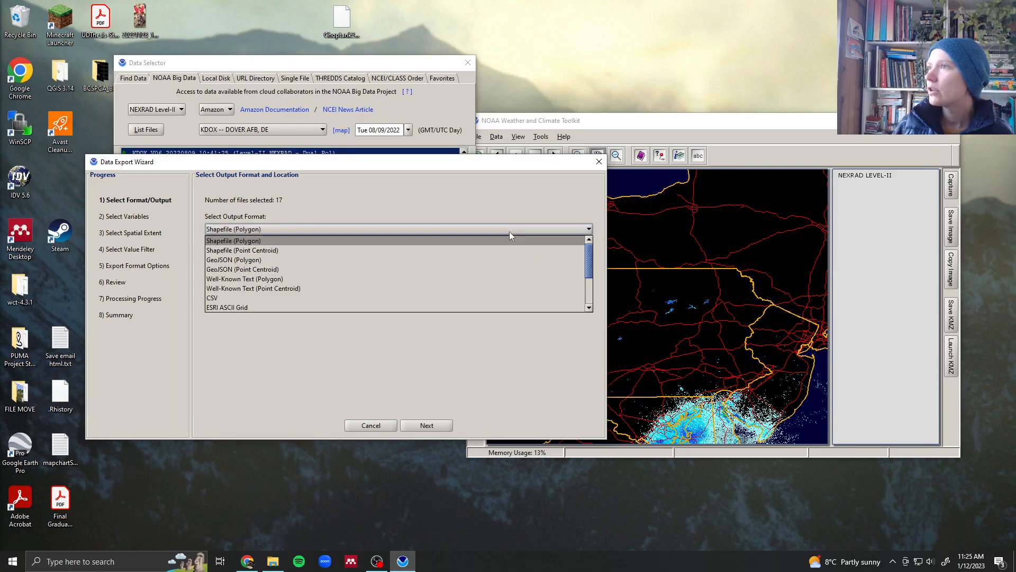
{"action": "scroll", "coordinate": [462, 278], "scroll_direction": "down", "scroll_amount": 3}
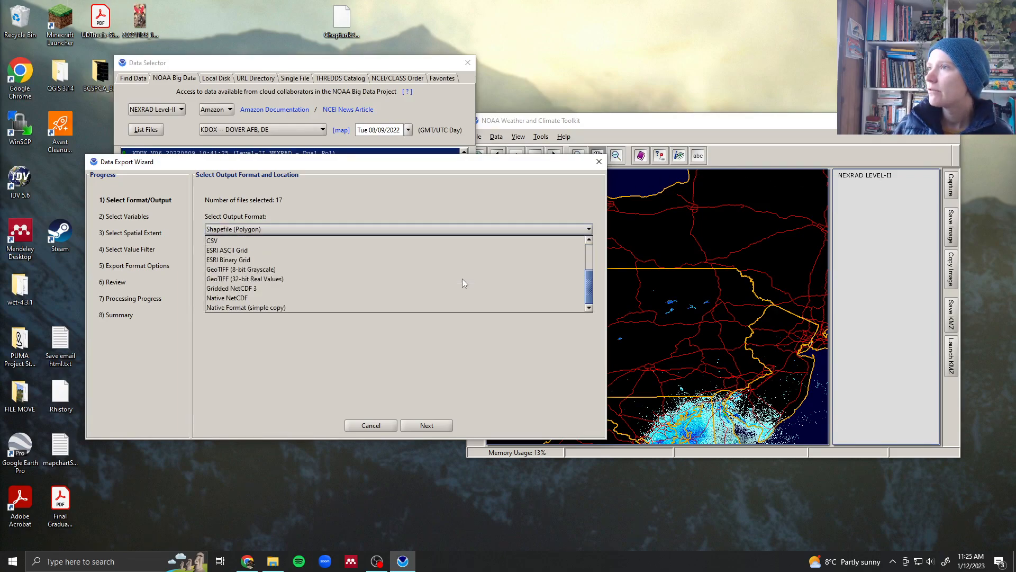
{"action": "left_click", "coordinate": [337, 307]}
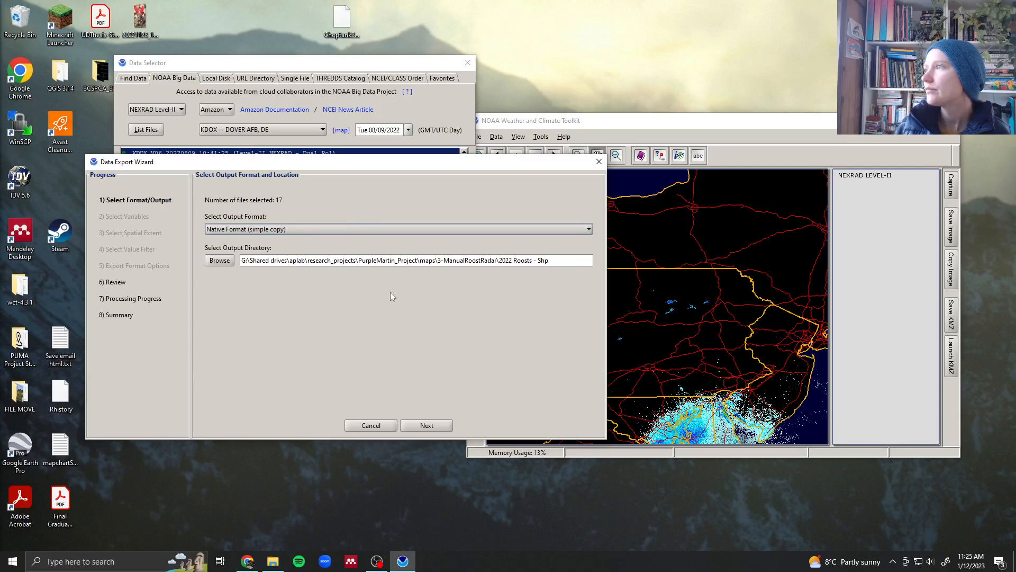
{"action": "left_click", "coordinate": [371, 425]}
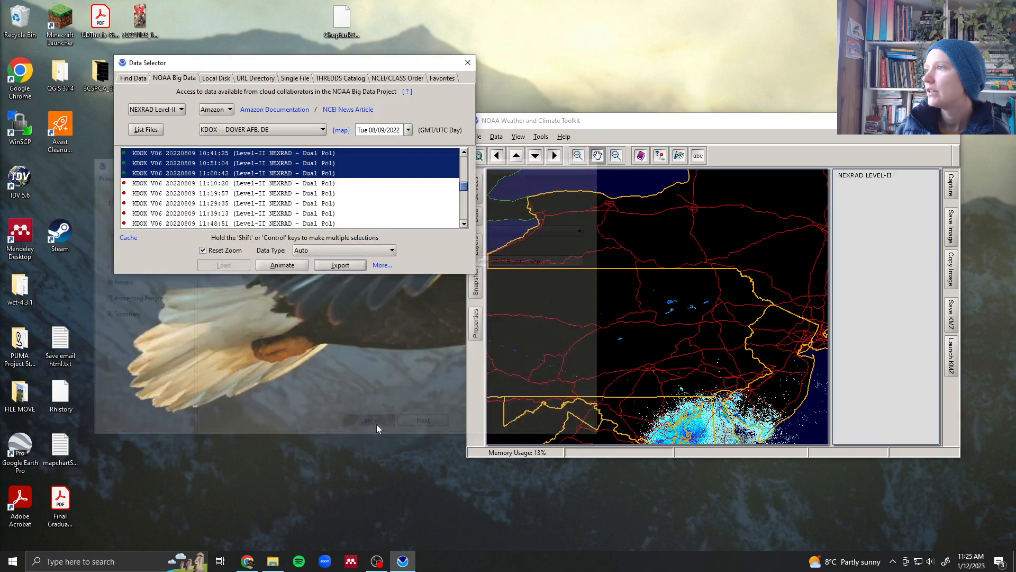
- Launch IDV 5.6 and open its Data Choosers
{"action": "left_click_drag", "start_coordinate": [377, 67], "coordinate": [365, 262]}
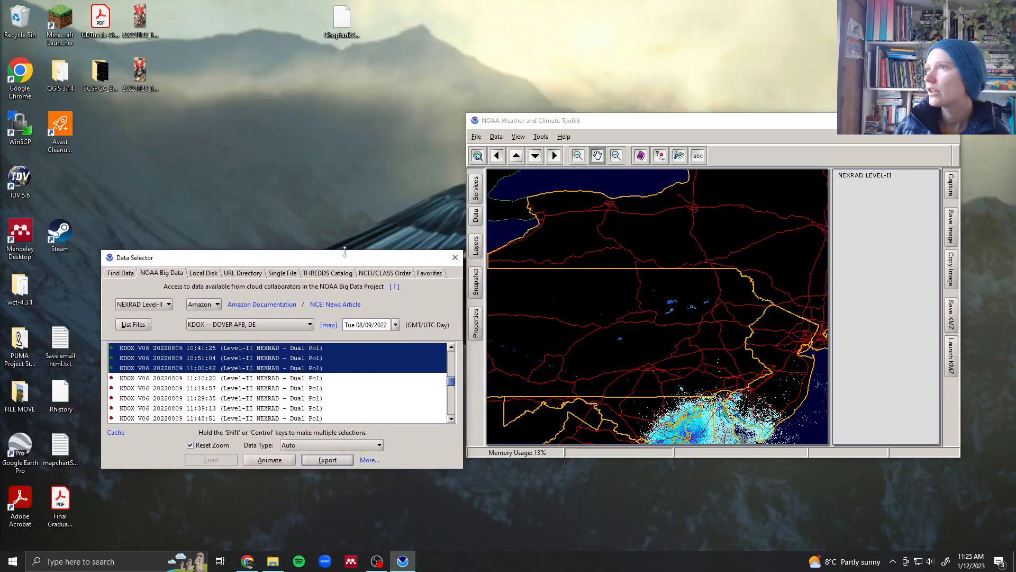
{"action": "double_click", "coordinate": [21, 181]}
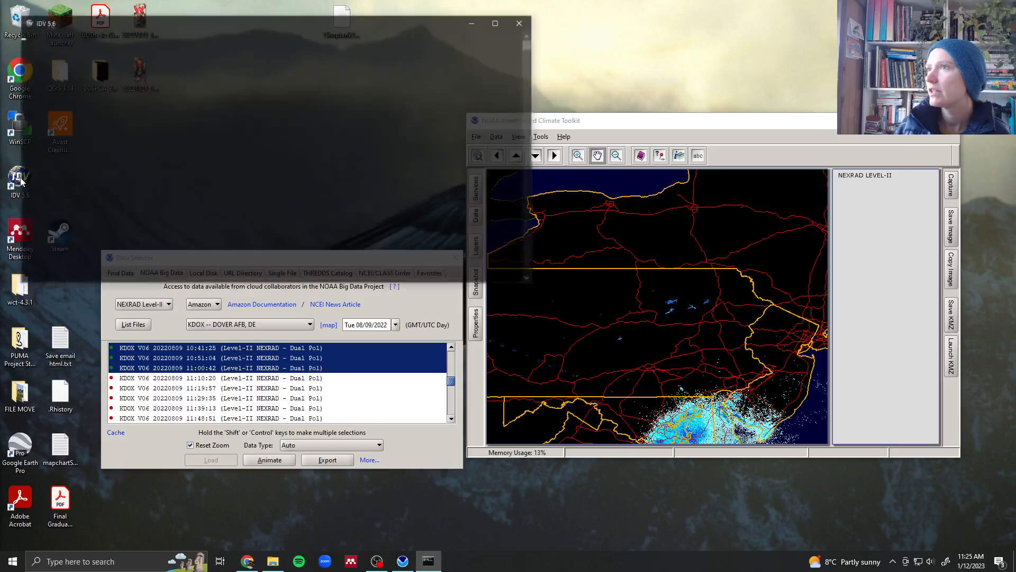
{"action": "left_click_drag", "start_coordinate": [215, 20], "coordinate": [341, 70]}
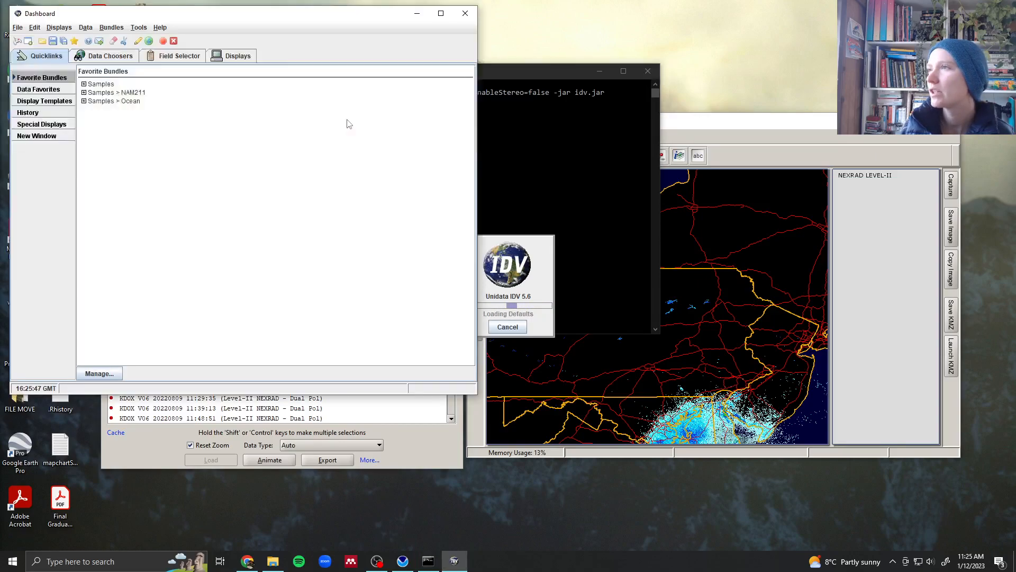
{"action": "left_click", "coordinate": [183, 56]}
{"action": "left_click", "coordinate": [108, 56]}
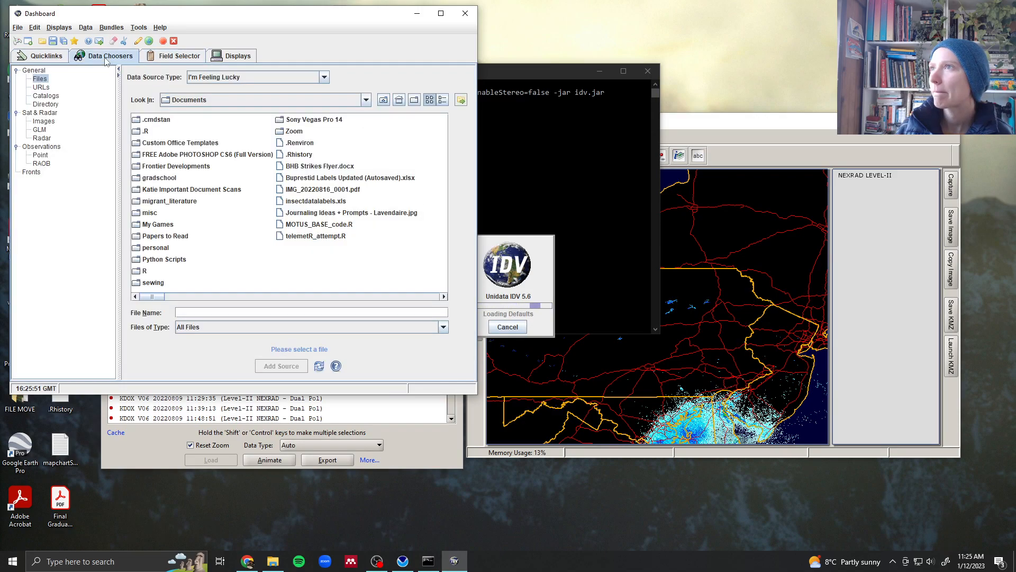
- Add the five local KDOX 2015-06-17 Level-II files from 082933 to 084422 as a NEXRAD local data source
{"action": "left_click", "coordinate": [41, 138]}
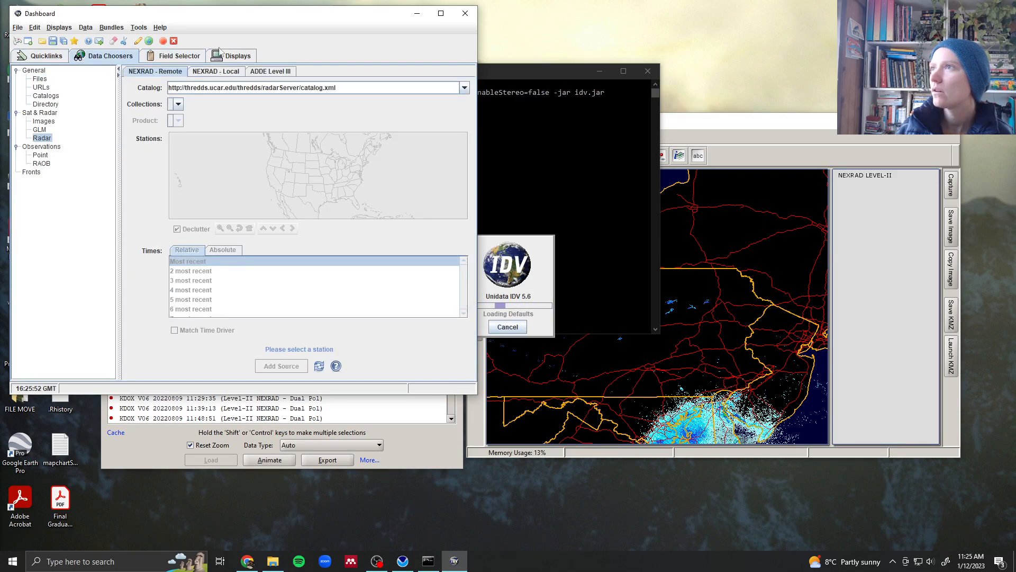
{"action": "left_click", "coordinate": [238, 72]}
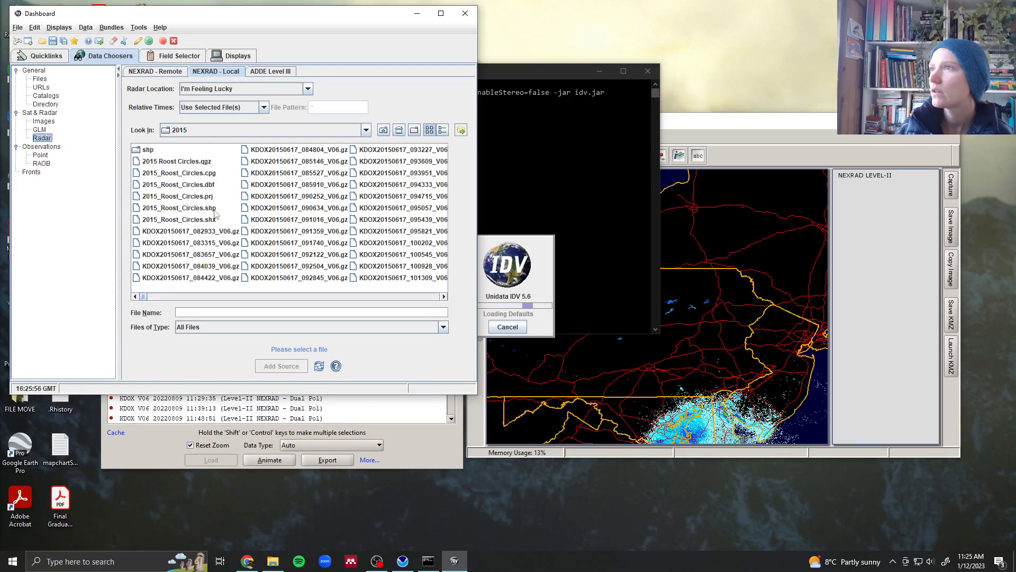
{"action": "left_click", "coordinate": [195, 234]}
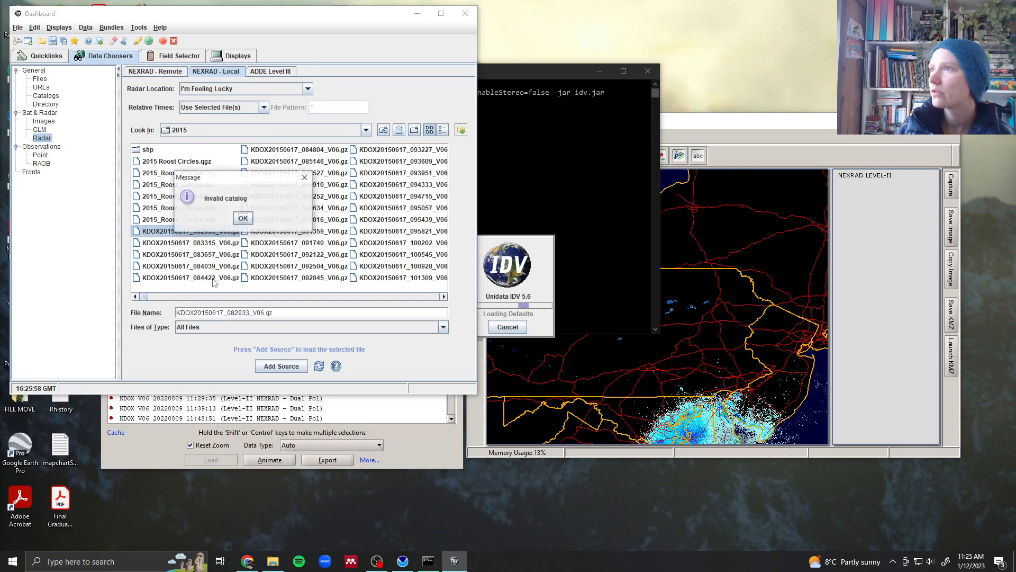
{"action": "key", "text": "Return"}
{"action": "left_click", "coordinate": [215, 277], "text": "shift"}
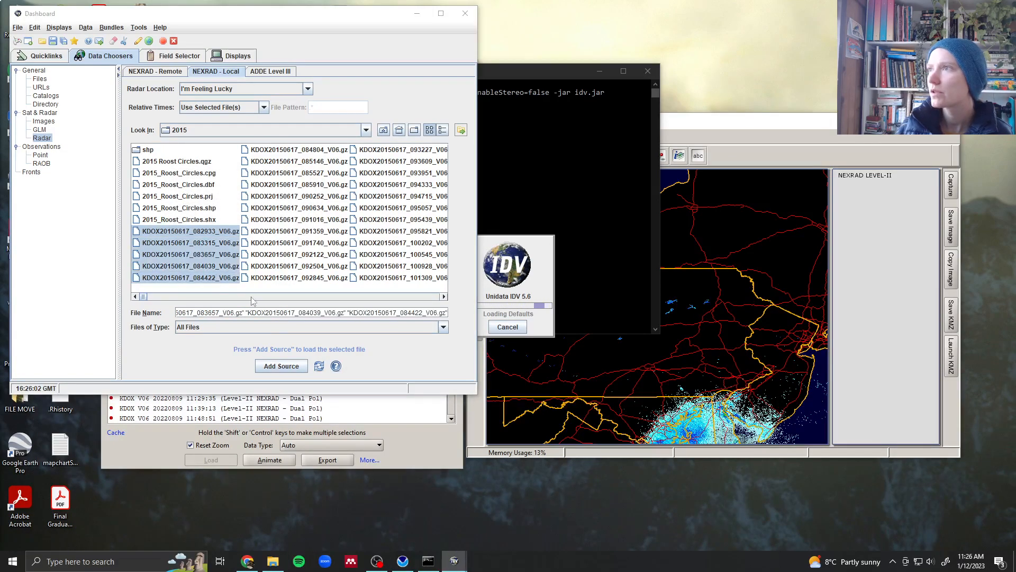
{"action": "left_click", "coordinate": [292, 365]}
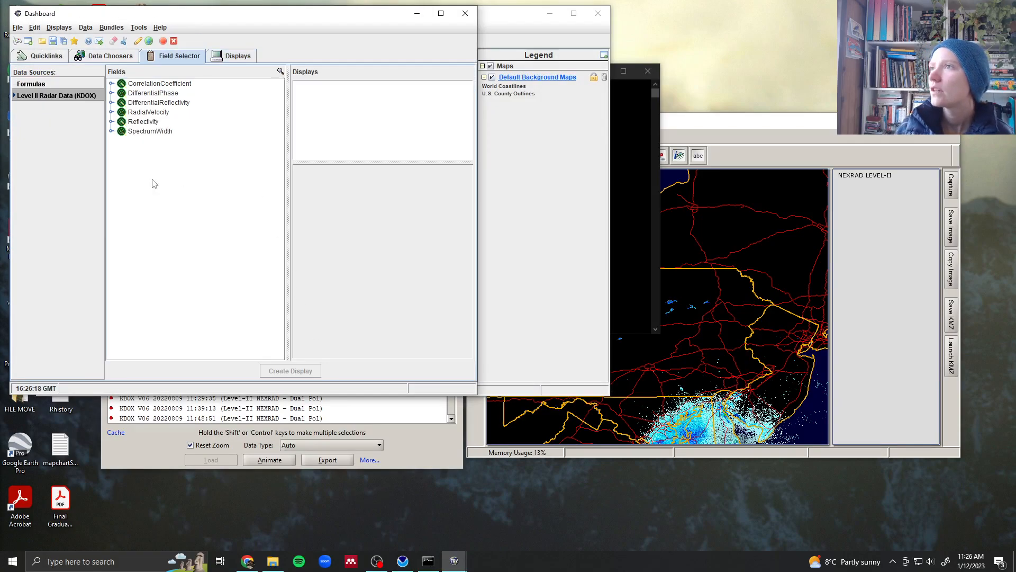
- Display the Reflectivity field at elevation angle .5 in the map view and step forward two time frames
{"action": "double_click", "coordinate": [142, 122]}
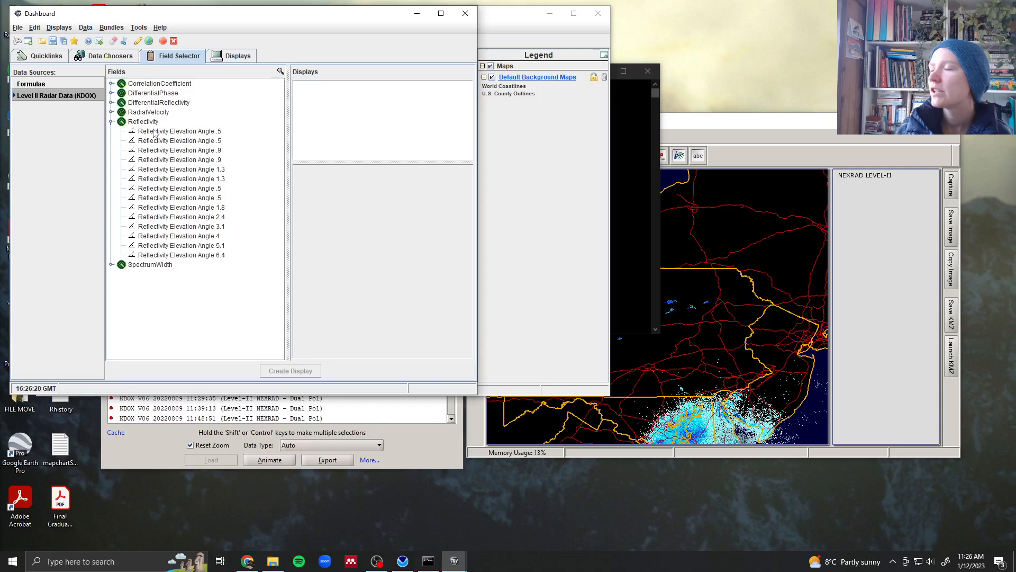
{"action": "left_click", "coordinate": [164, 133]}
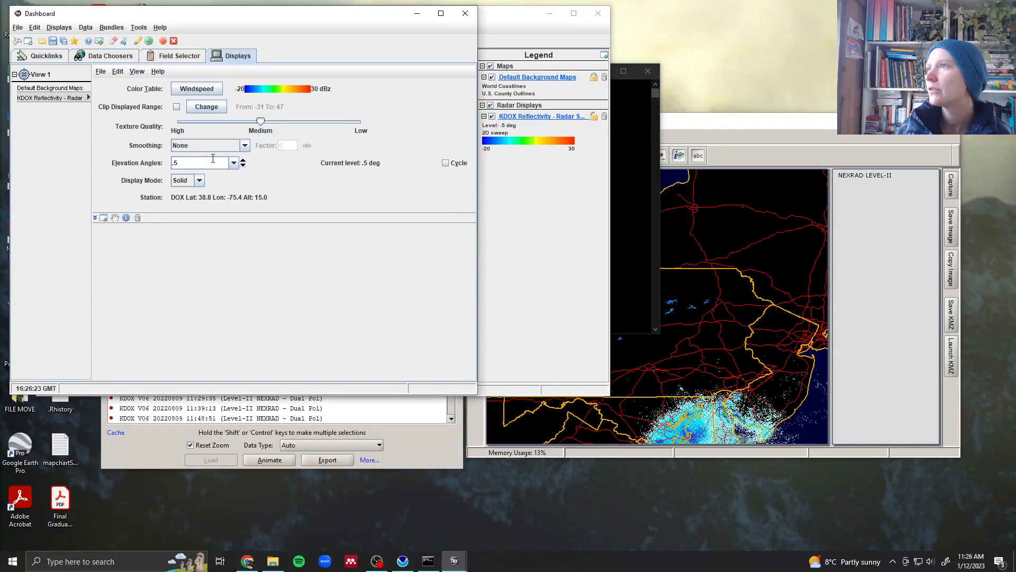
{"action": "left_click_drag", "start_coordinate": [364, 15], "coordinate": [899, 205]}
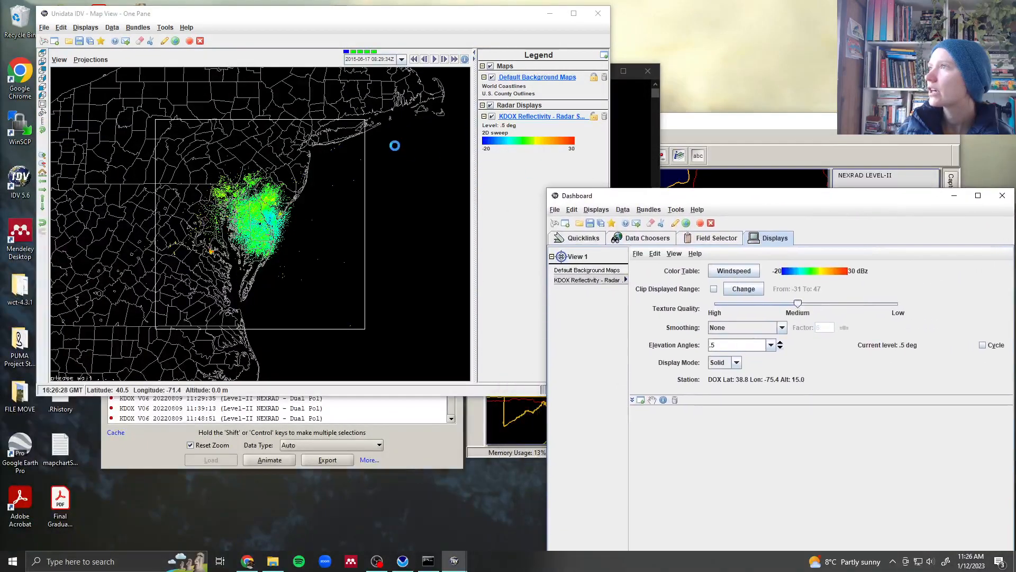
{"action": "left_click_drag", "start_coordinate": [391, 13], "coordinate": [473, 54]}
{"action": "scroll", "coordinate": [326, 306], "scroll_direction": "down", "scroll_amount": 10}
{"action": "scroll", "coordinate": [327, 305], "scroll_direction": "up", "scroll_amount": 2}
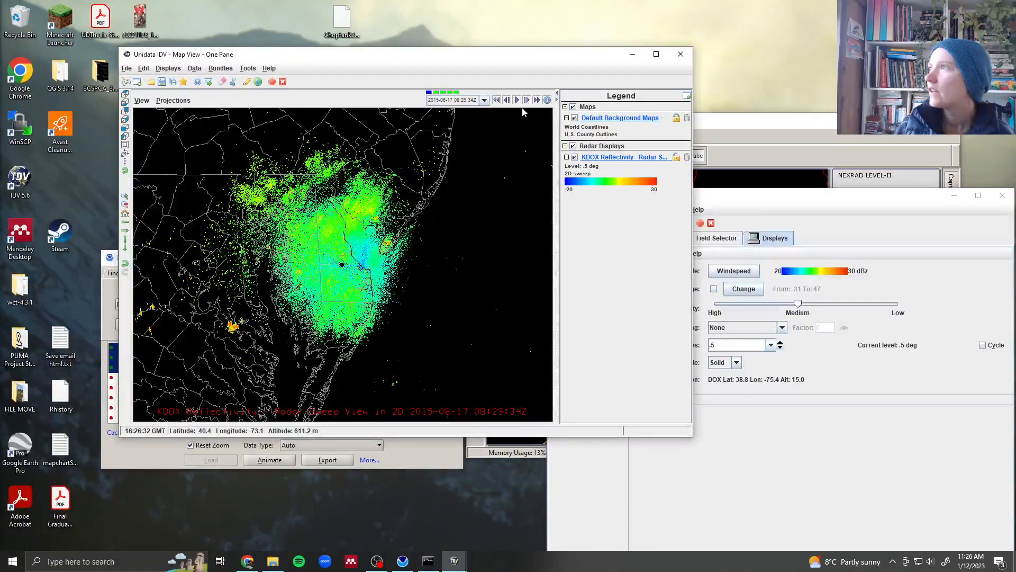
{"action": "left_click", "coordinate": [526, 100]}
{"action": "left_click", "coordinate": [527, 100]}
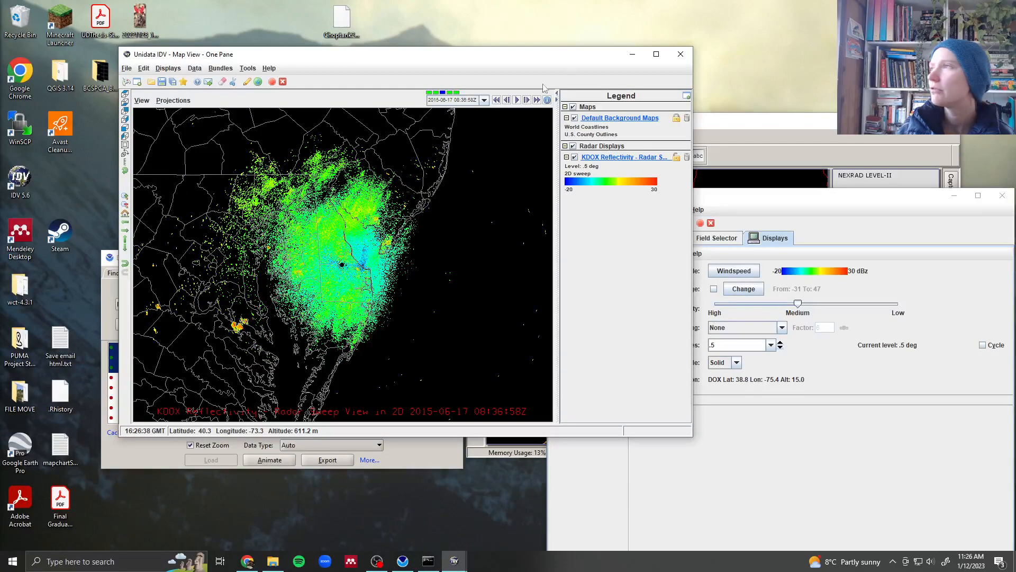
- Exit IDV, confirming the exit on the second attempt
{"action": "left_click", "coordinate": [681, 54]}
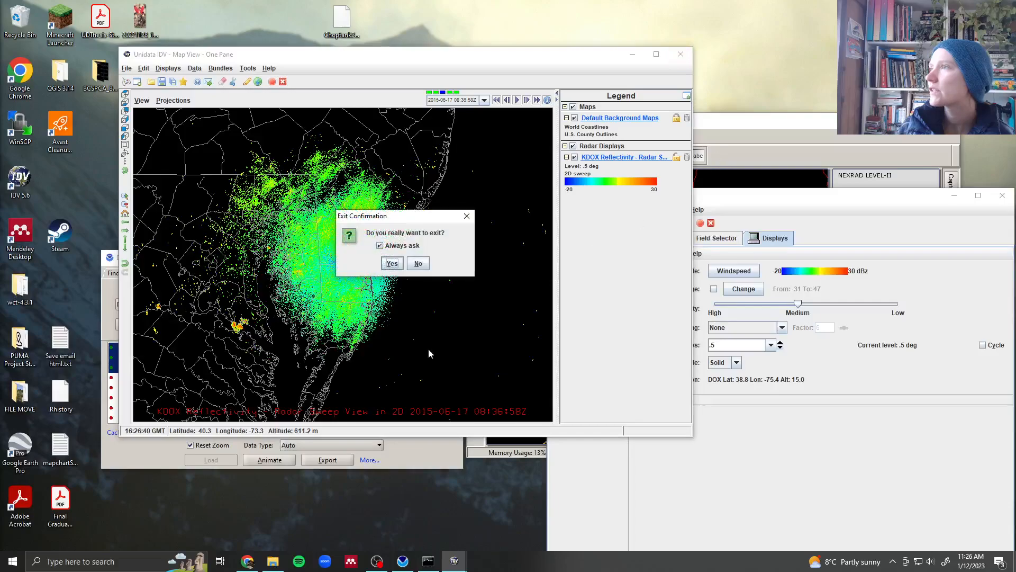
{"action": "left_click", "coordinate": [418, 263]}
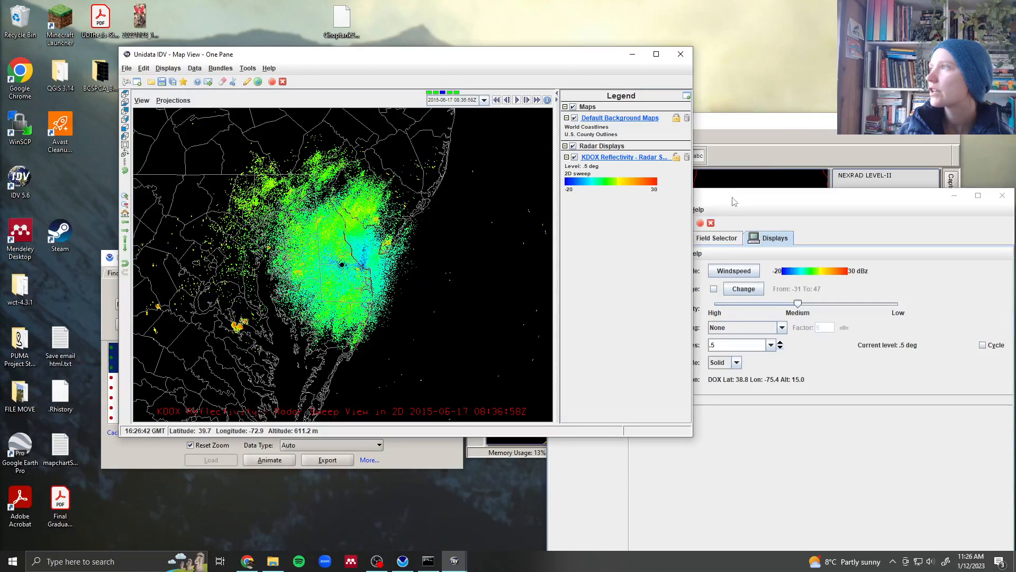
{"action": "left_click", "coordinate": [681, 54]}
{"action": "left_click", "coordinate": [765, 403]}
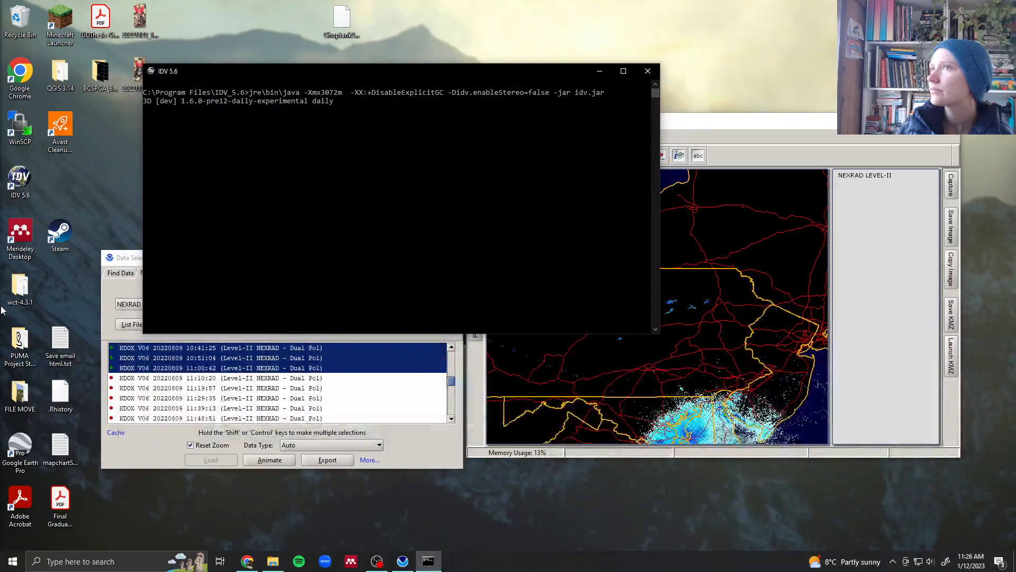